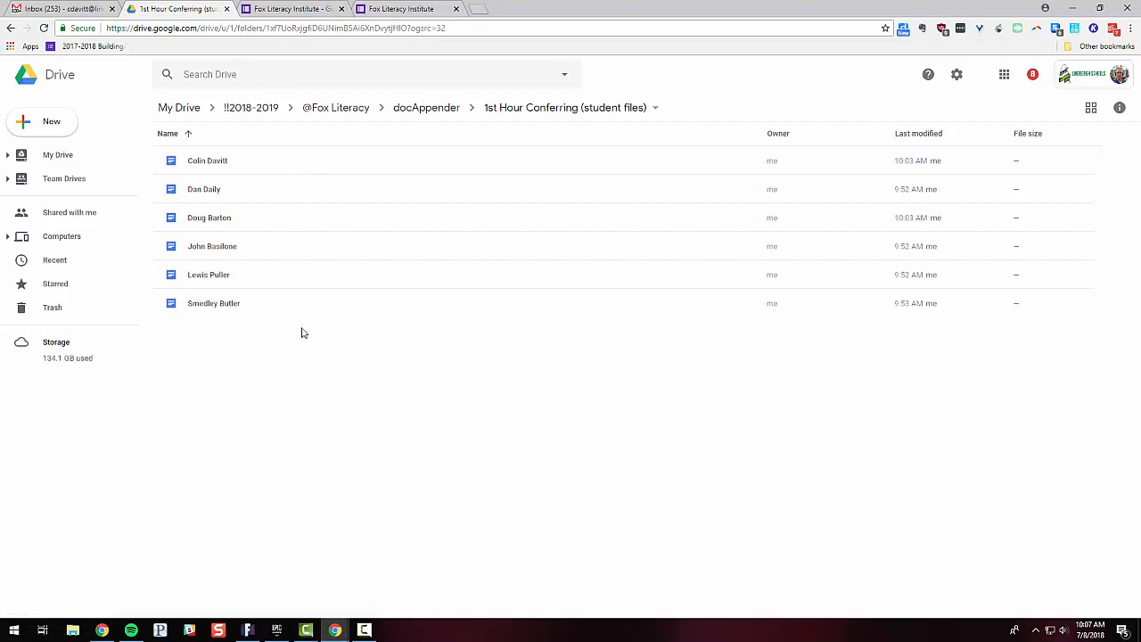
View the last student document in the 1st Hour Conferring folder and check the file actions available for the first one.
{"action": "double_click", "coordinate": [225, 304]}
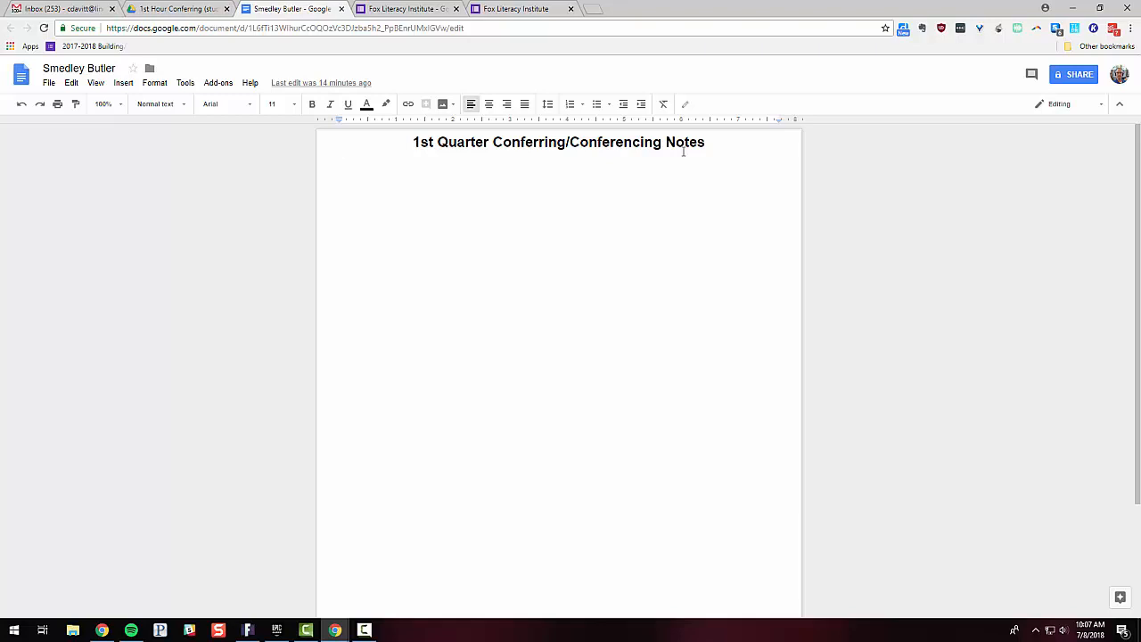
{"action": "left_click", "coordinate": [178, 9]}
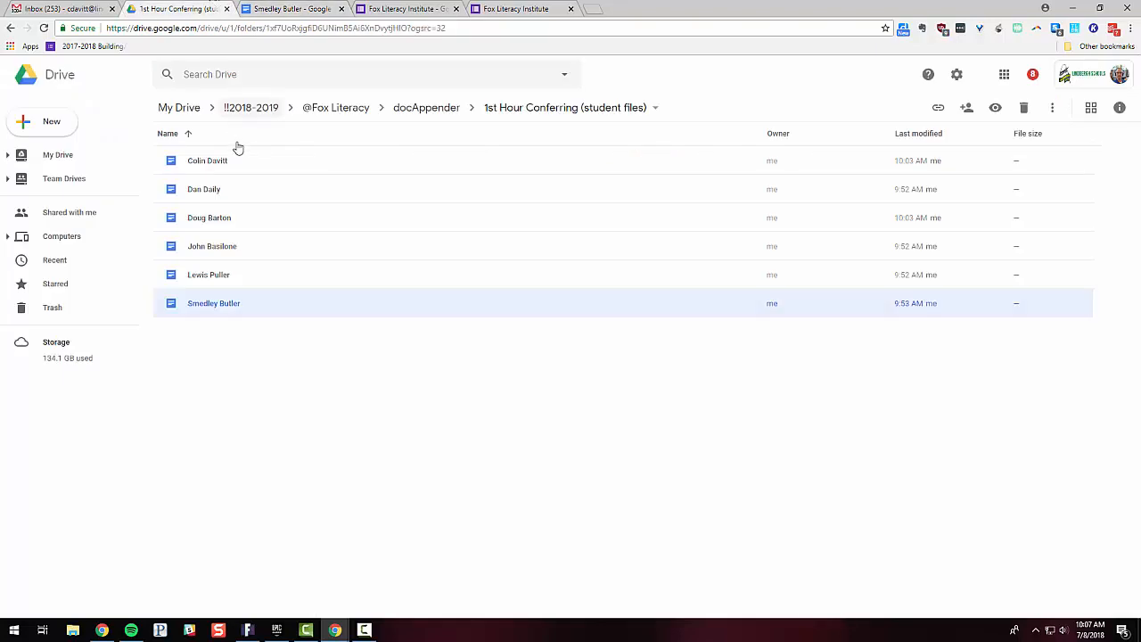
{"action": "left_click", "coordinate": [230, 162]}
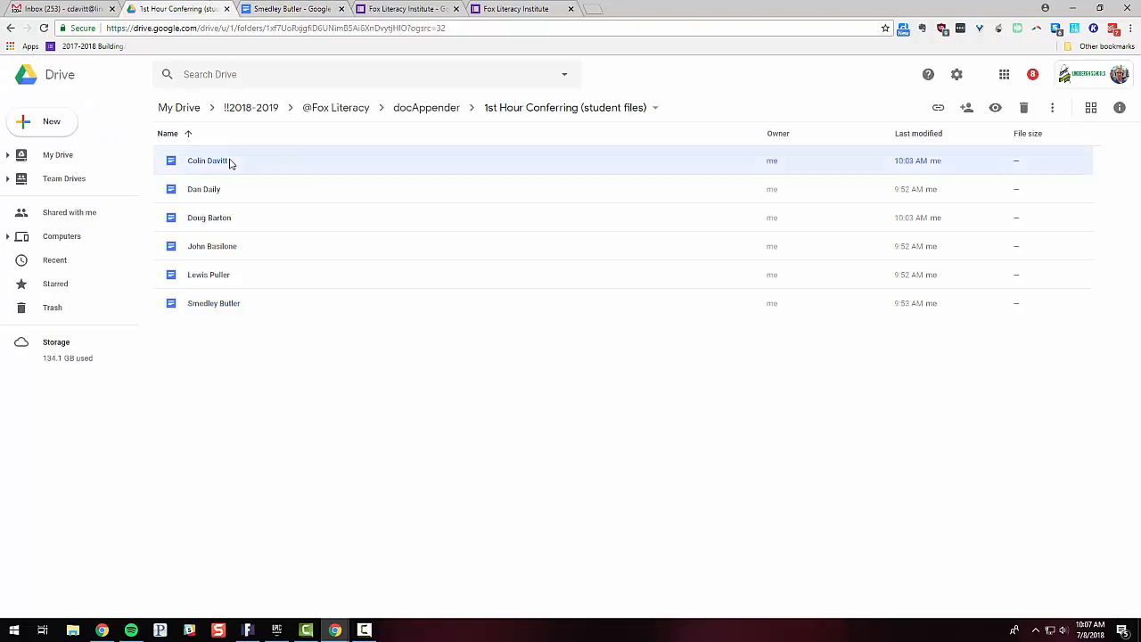
{"action": "right_click", "coordinate": [230, 163]}
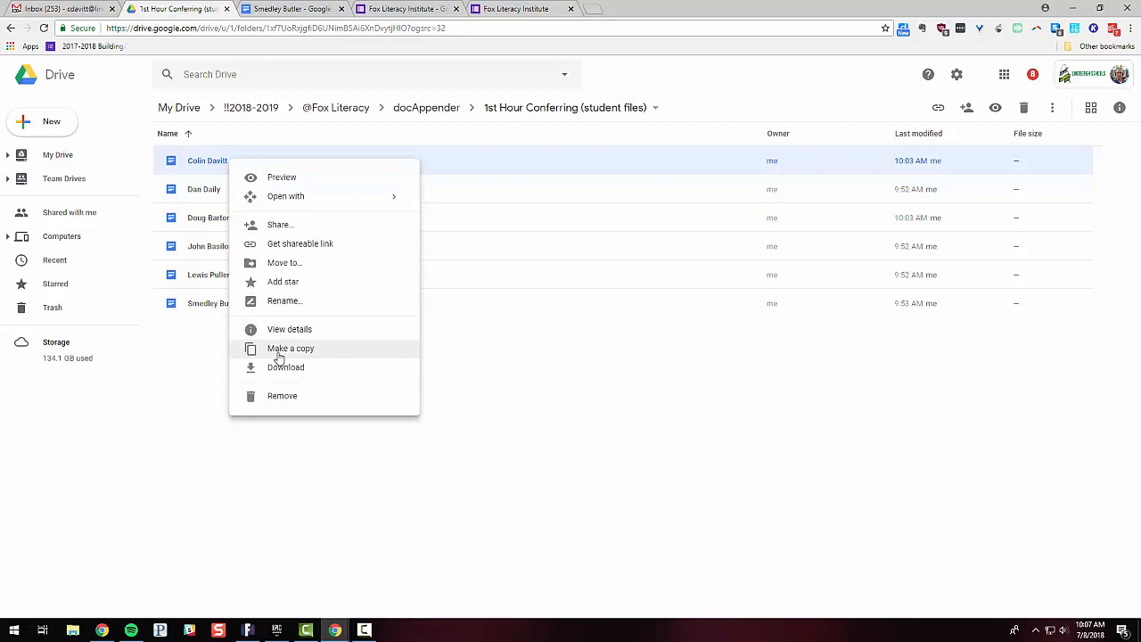
{"action": "key", "text": "Escape"}
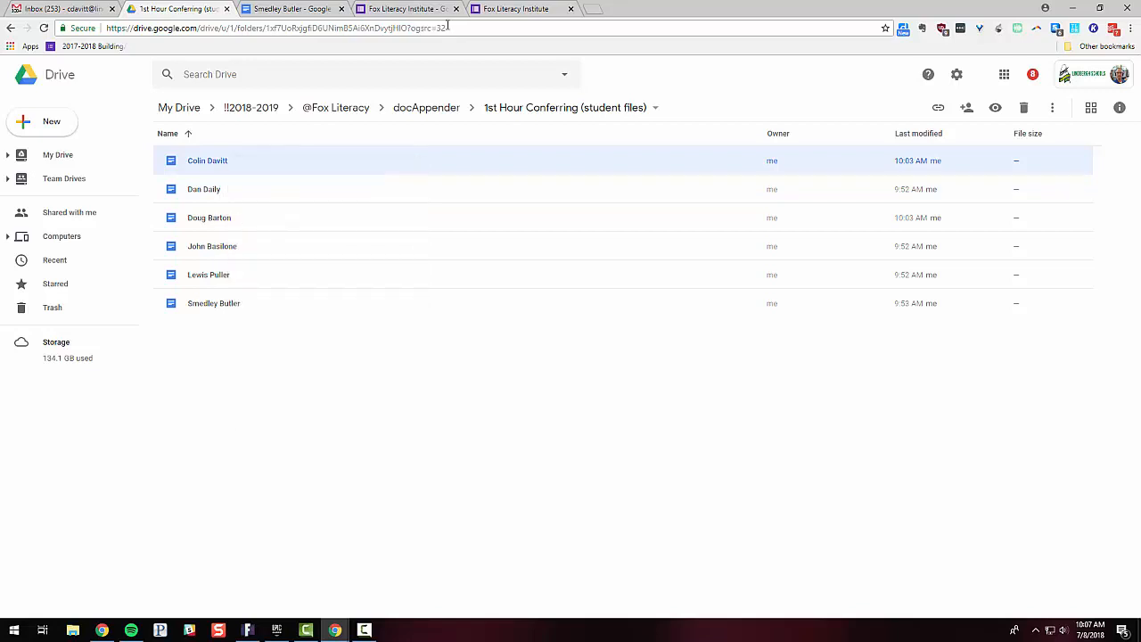
Review the live Fox Literacy Institute form's questions from Student Name through Additional Notes.
{"action": "left_click", "coordinate": [492, 10]}
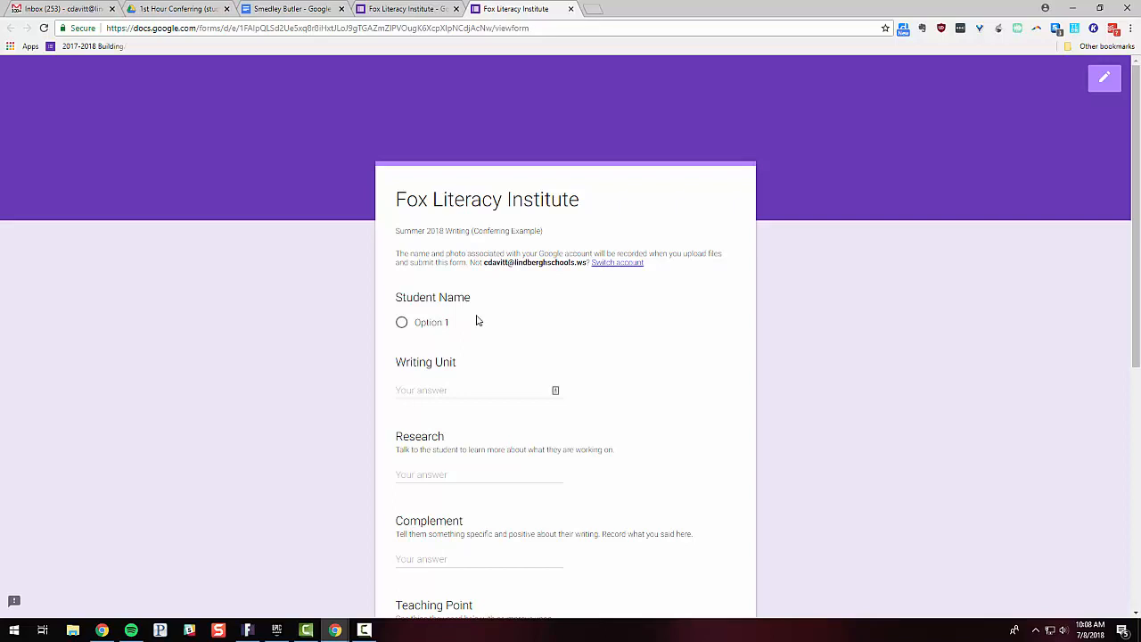
{"action": "scroll", "coordinate": [477, 321], "scroll_direction": "down", "scroll_amount": 2}
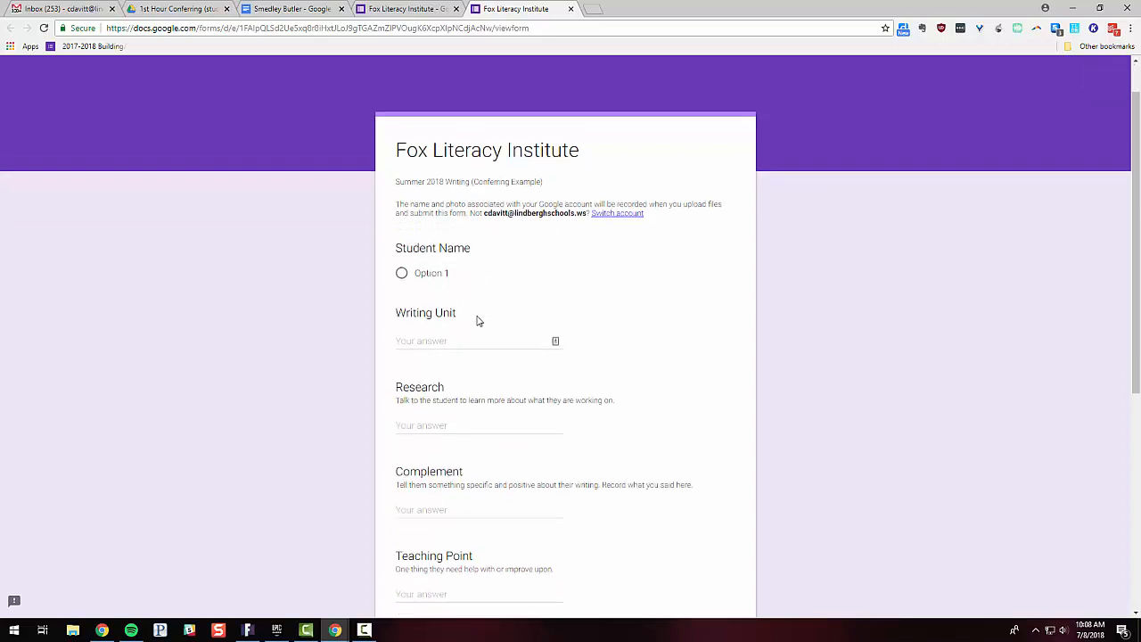
{"action": "scroll", "coordinate": [477, 321], "scroll_direction": "down", "scroll_amount": 1}
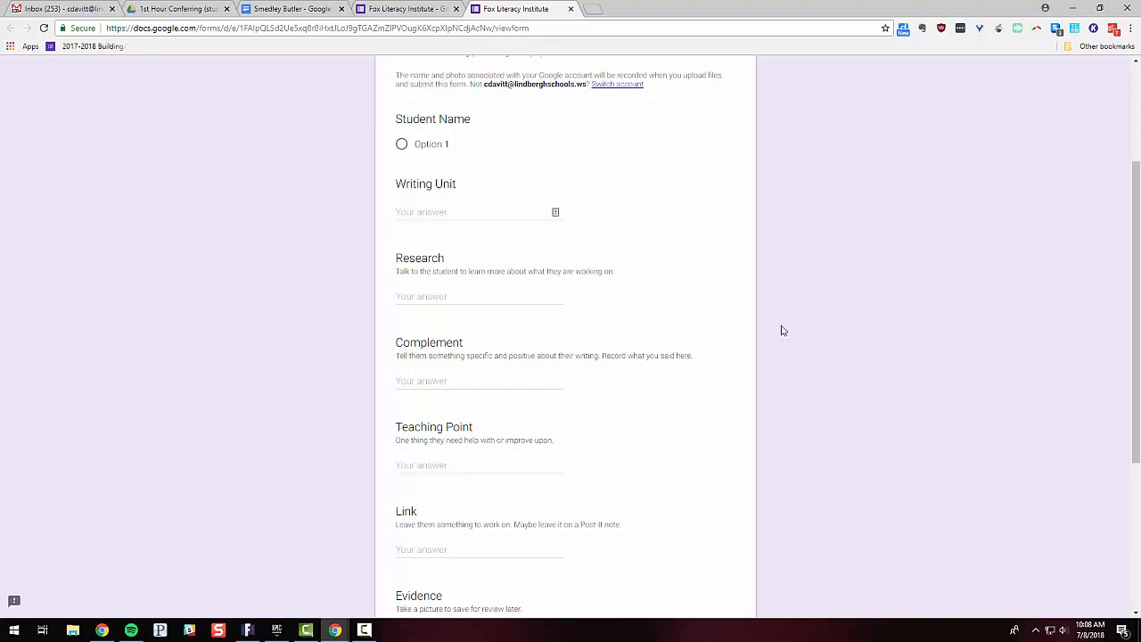
{"action": "scroll", "coordinate": [797, 324], "scroll_direction": "down", "scroll_amount": 3}
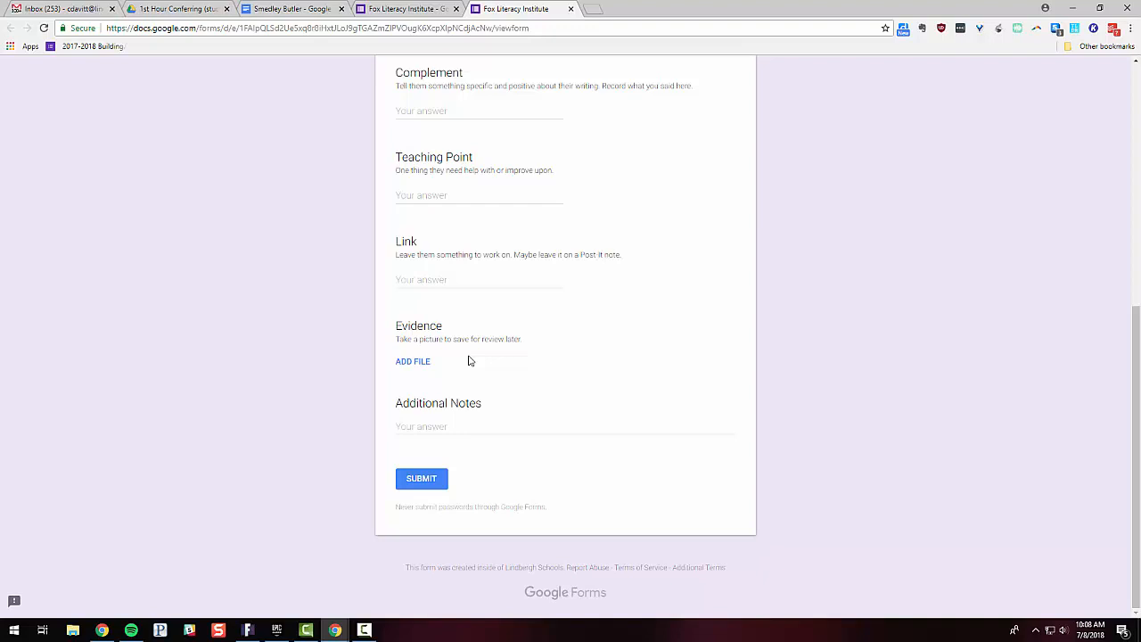
Open docAppender in the form editor and keep 1st Hour Conferring (student files) as the target Doc folder.
{"action": "key", "text": "ctrl+shift+Tab"}
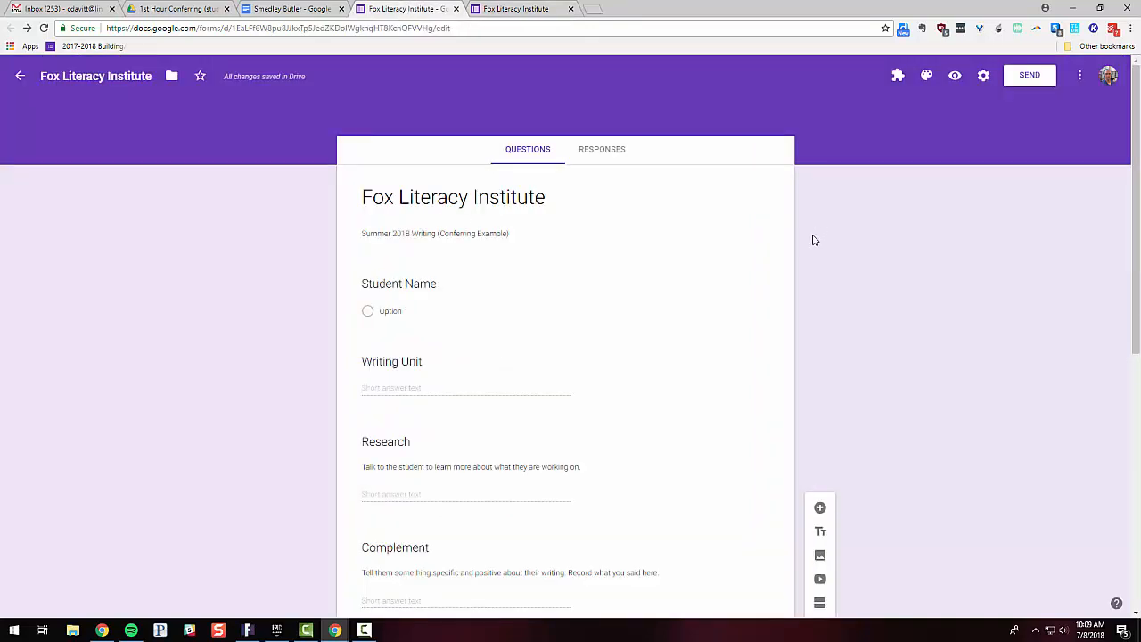
{"action": "left_click", "coordinate": [898, 74]}
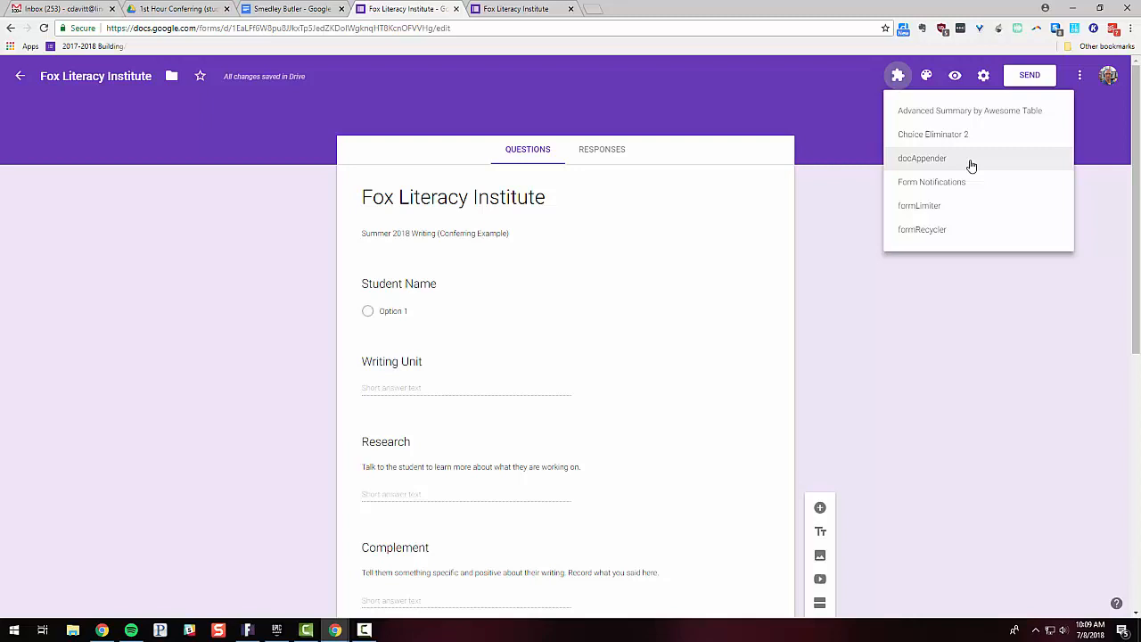
{"action": "left_click", "coordinate": [971, 166]}
{"action": "left_click", "coordinate": [561, 141]}
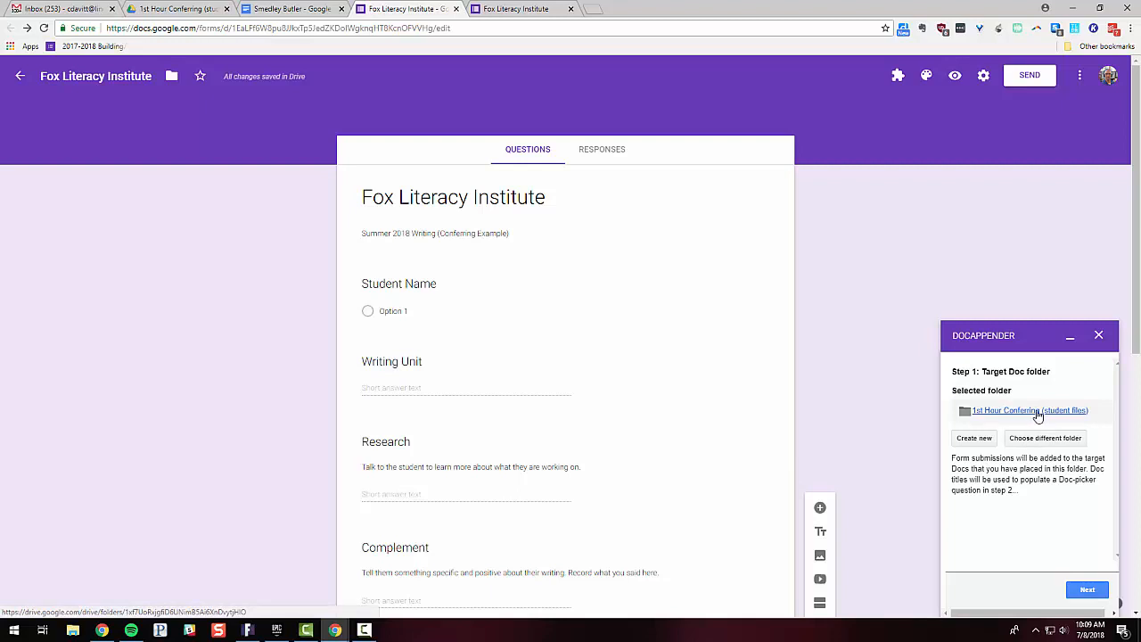
{"action": "left_click", "coordinate": [1084, 440]}
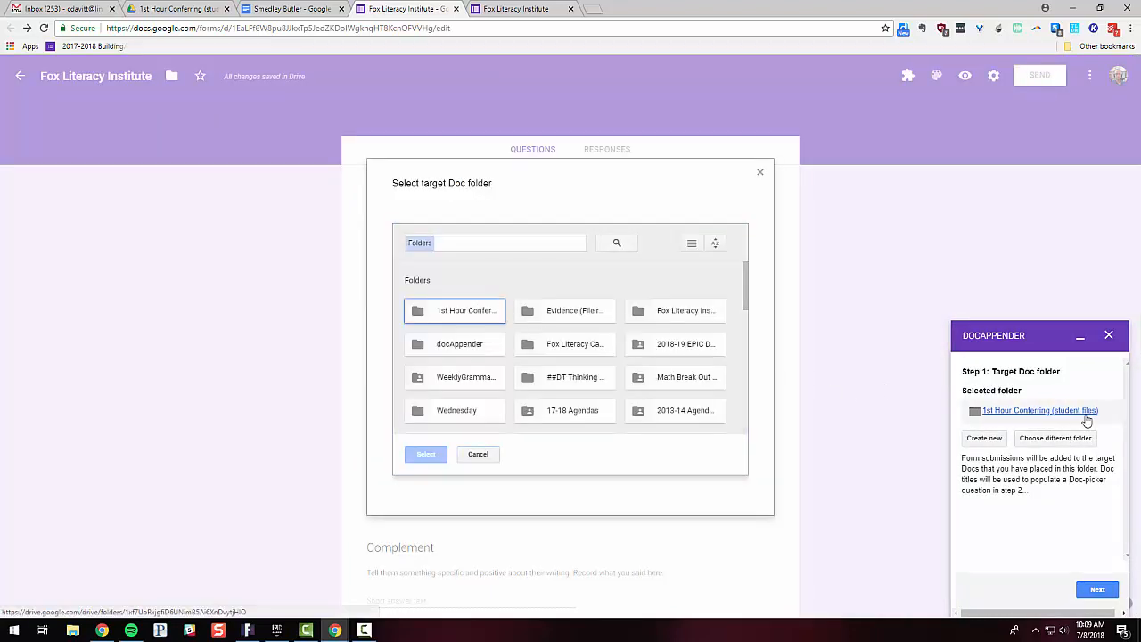
{"action": "left_click", "coordinate": [793, 211]}
{"action": "left_click", "coordinate": [1098, 589]}
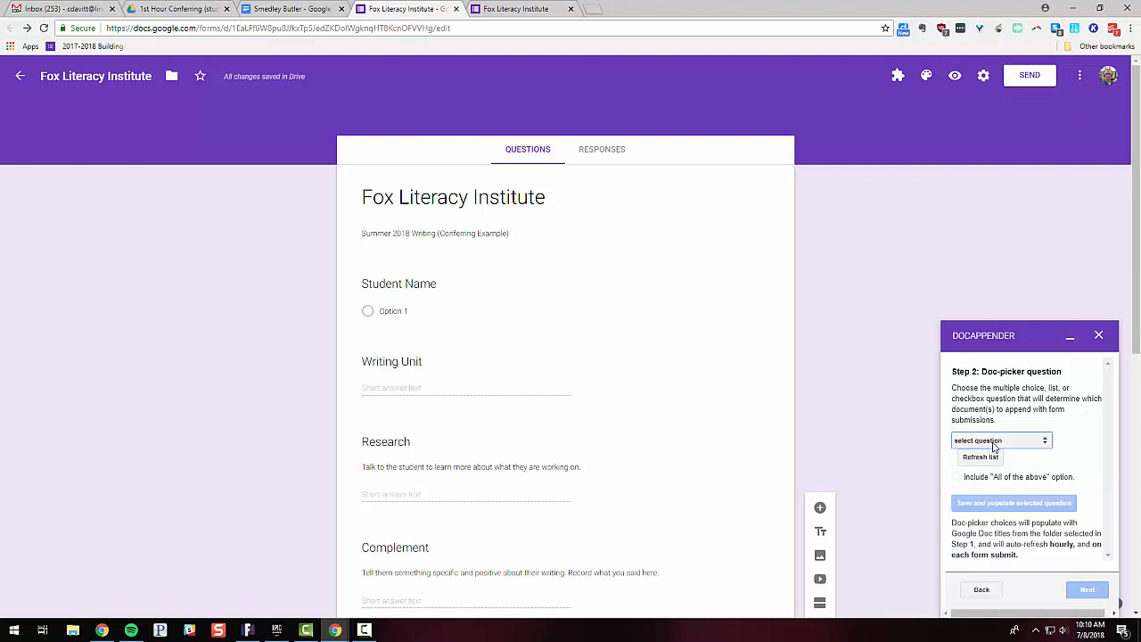
Set Student Name as the Doc-picker question, then save and populate it from the folder's document titles.
{"action": "left_click", "coordinate": [995, 442]}
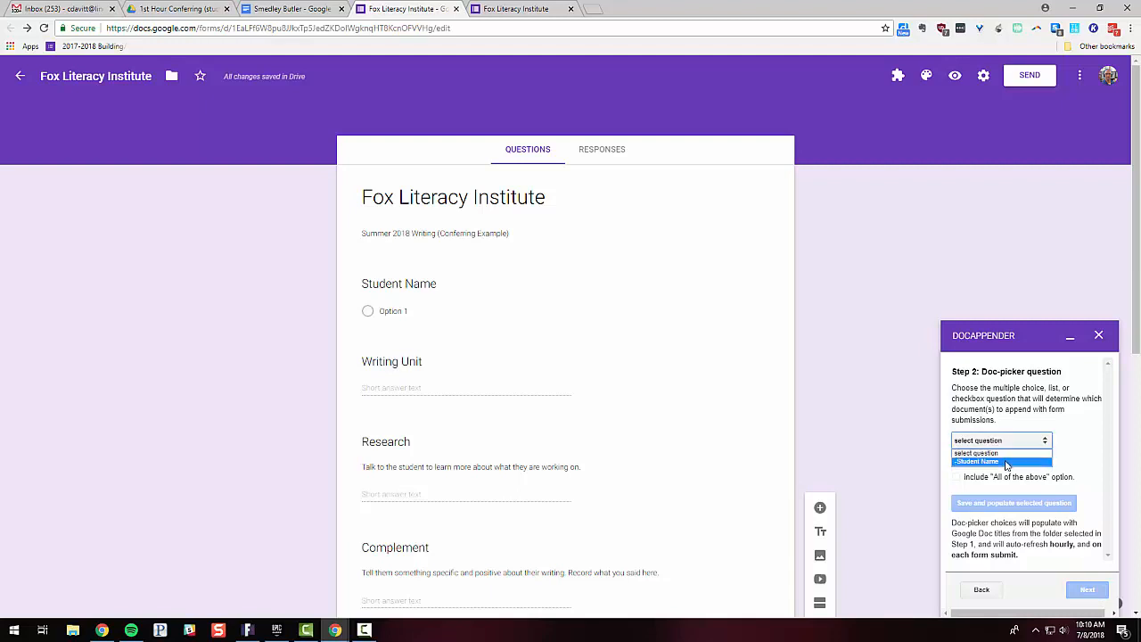
{"action": "left_click", "coordinate": [1006, 461]}
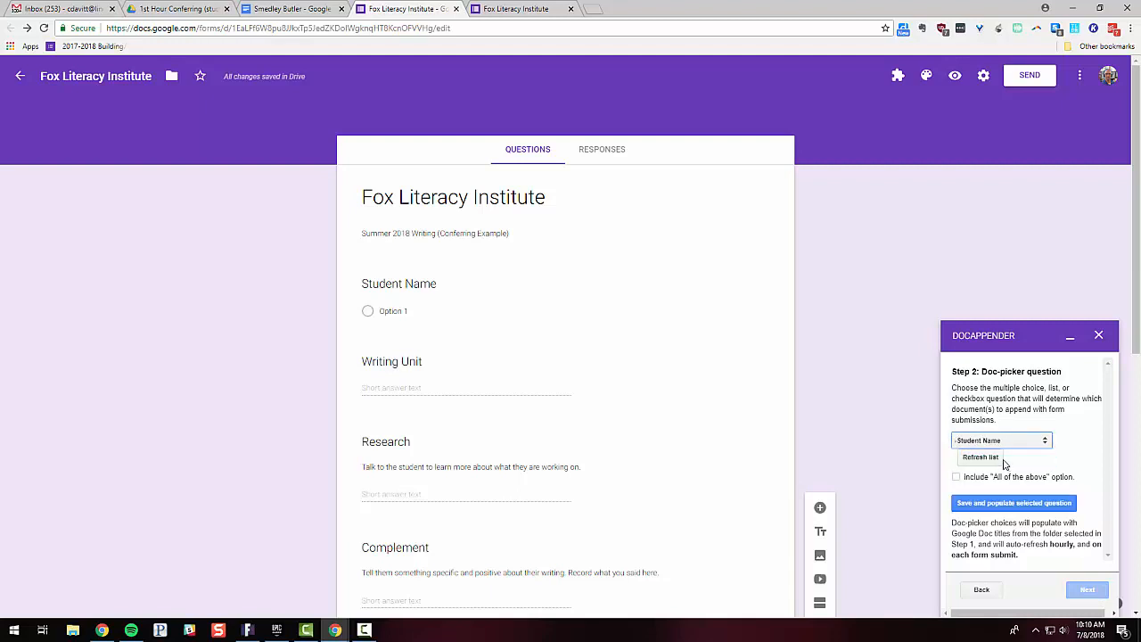
{"action": "left_click", "coordinate": [1039, 505]}
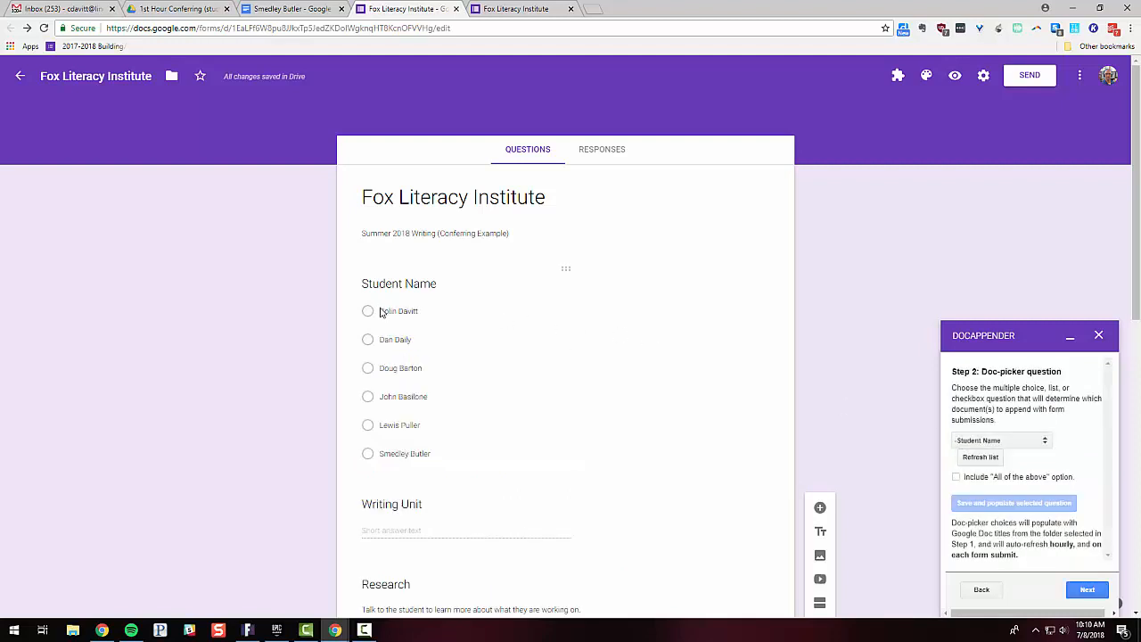
Include Timestamp, Student Name, Writing Unit, Research, Complement, Teaching Point, Link and Evidence as the form values added to the target Docs.
{"action": "left_click", "coordinate": [1088, 590]}
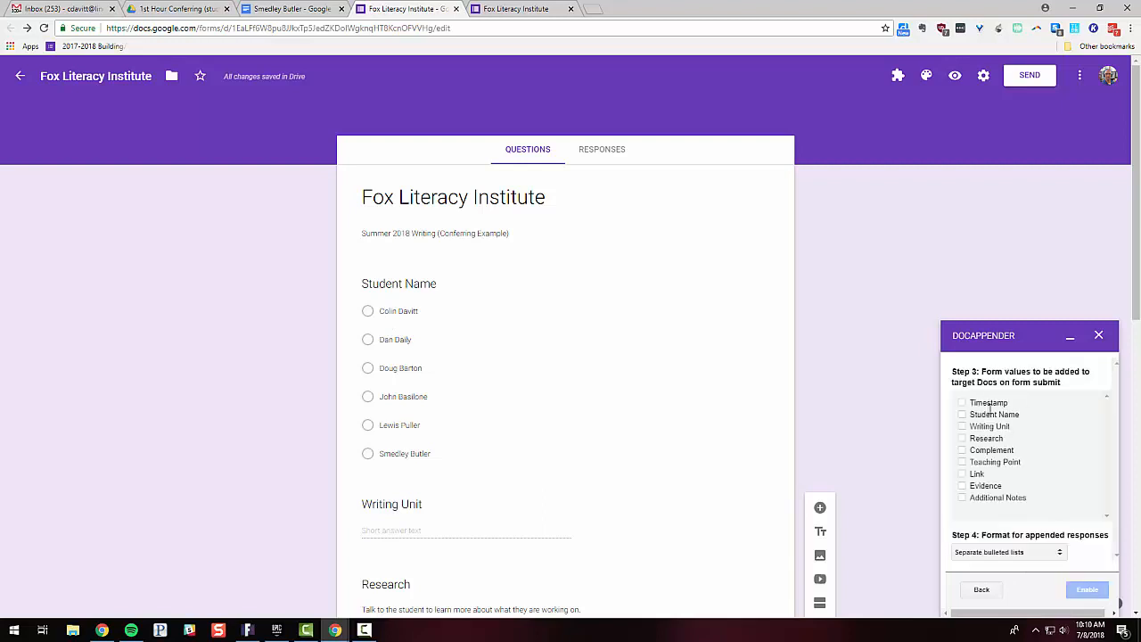
{"action": "left_click", "coordinate": [962, 402]}
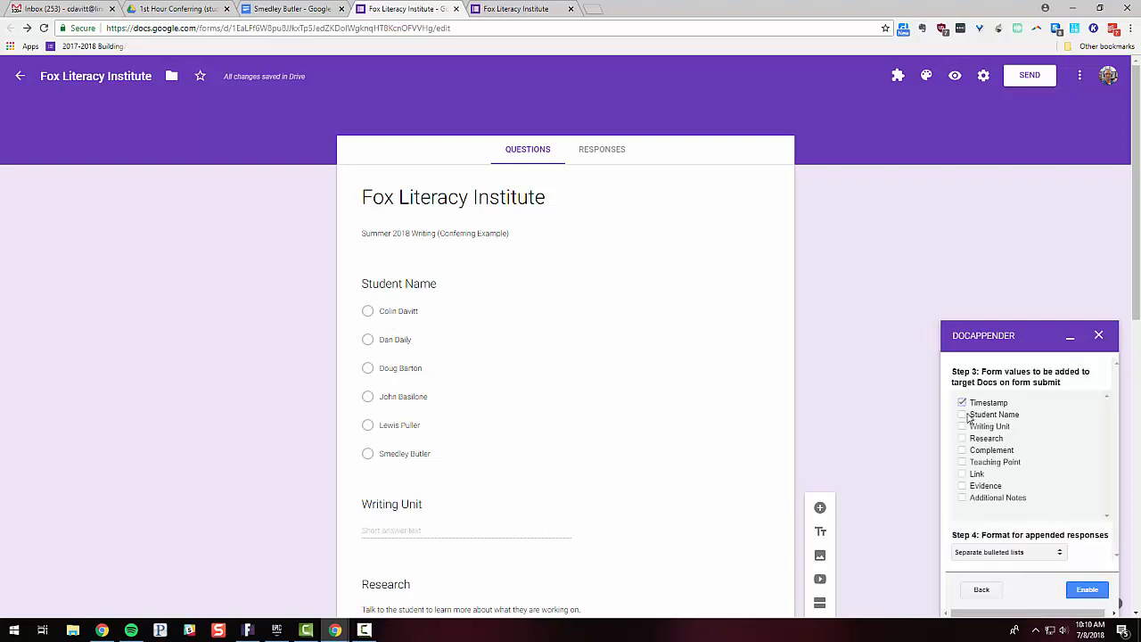
{"action": "left_click", "coordinate": [963, 414]}
{"action": "left_click", "coordinate": [963, 428]}
{"action": "left_click", "coordinate": [963, 439]}
{"action": "left_click", "coordinate": [963, 451]}
{"action": "left_click", "coordinate": [963, 462]}
{"action": "left_click", "coordinate": [963, 473]}
{"action": "left_click", "coordinate": [963, 485]}
Format the appended responses as separate vertical tables and enable docAppender on the form.
{"action": "left_click", "coordinate": [1058, 554]}
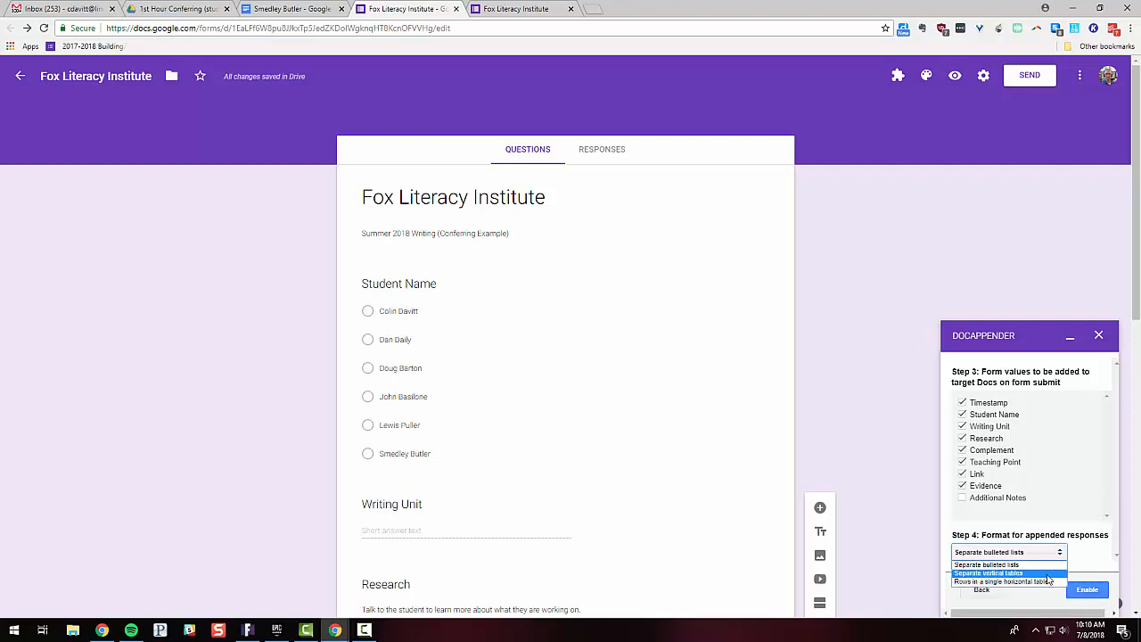
{"action": "left_click", "coordinate": [1039, 575]}
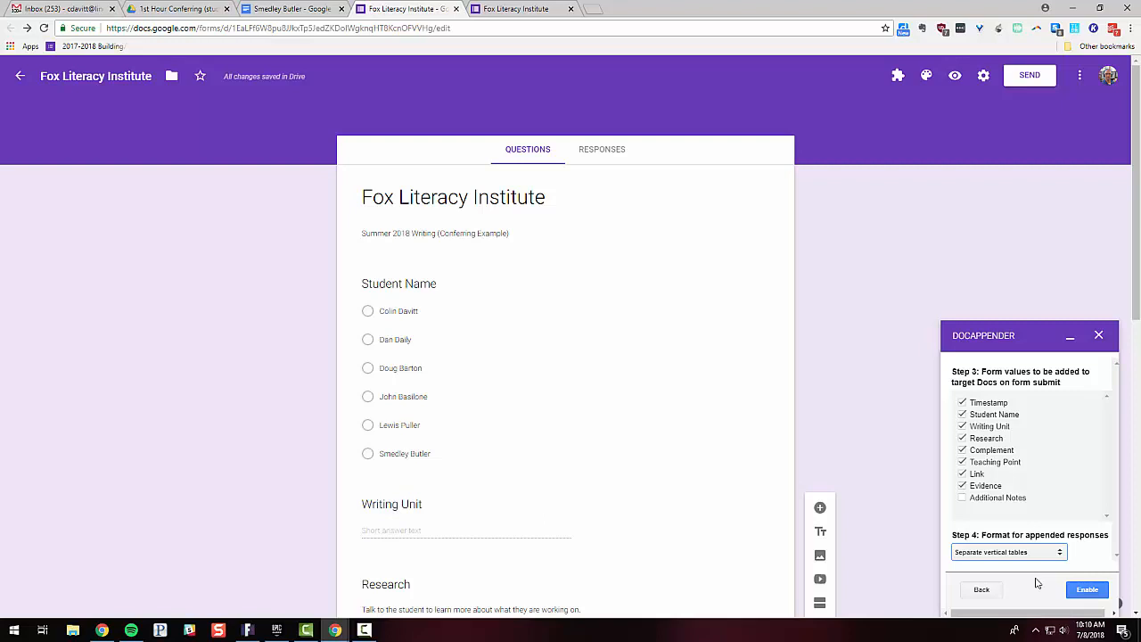
{"action": "left_click", "coordinate": [1080, 591]}
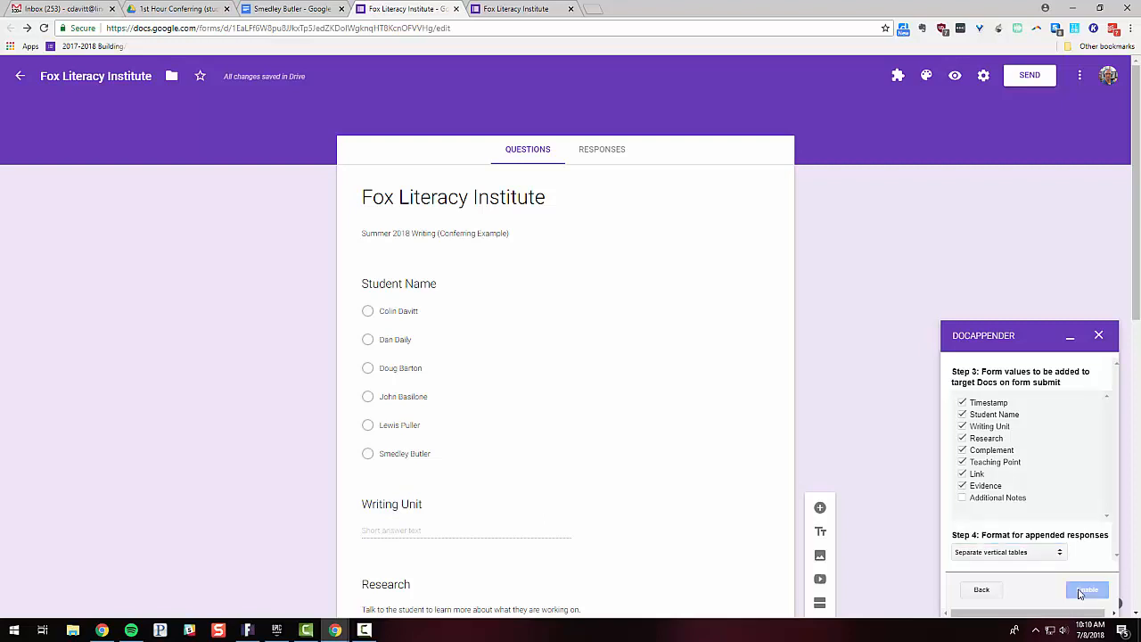
{"action": "scroll", "coordinate": [1102, 512], "scroll_direction": "down", "scroll_amount": 2}
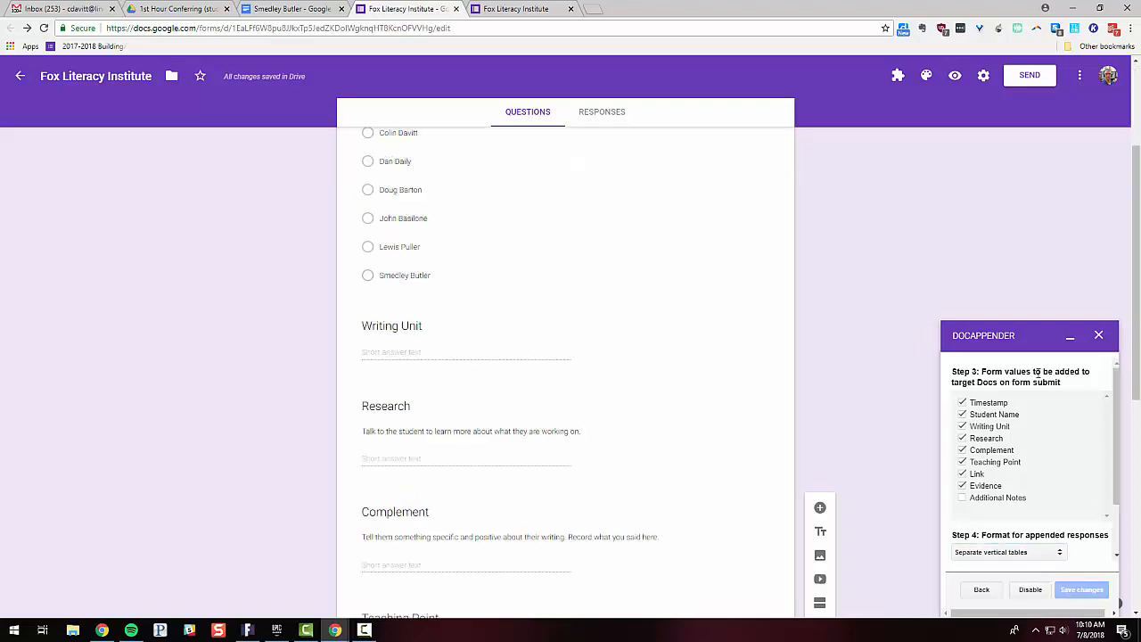
Open the first student's document from the Drive folder and examine the appended response table.
{"action": "left_click", "coordinate": [319, 8]}
{"action": "left_click", "coordinate": [178, 7]}
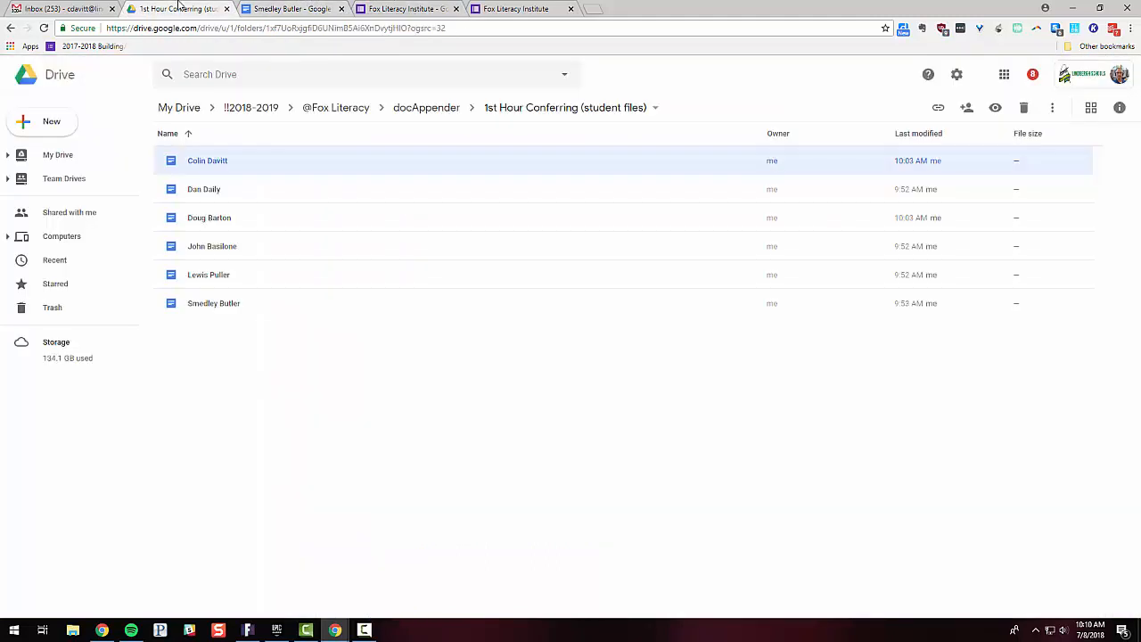
{"action": "double_click", "coordinate": [208, 163]}
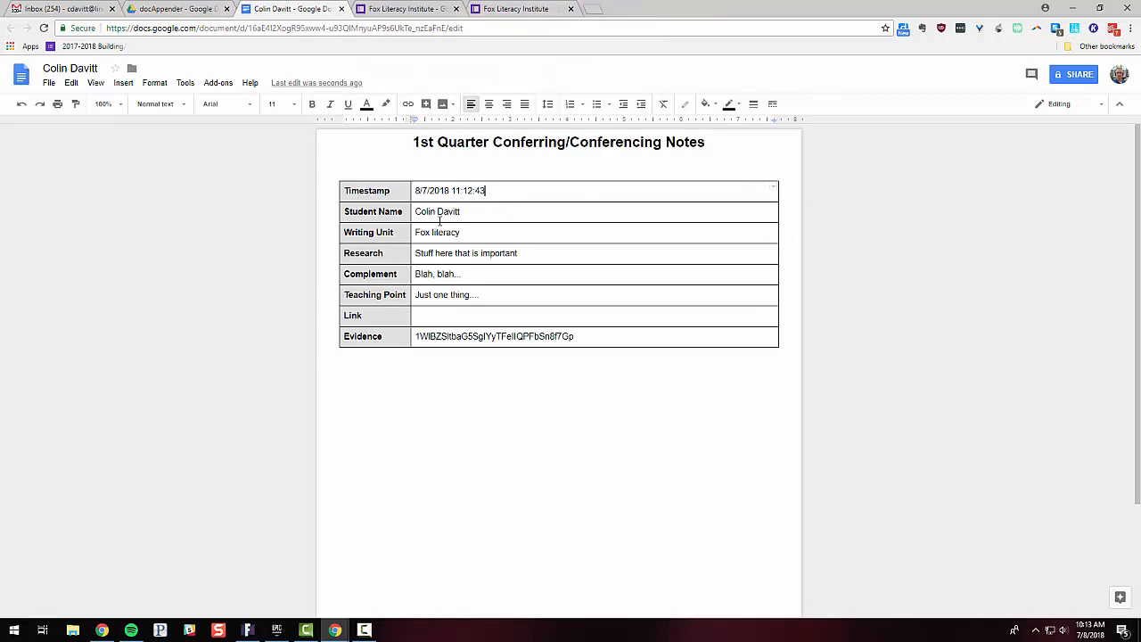
{"action": "left_click", "coordinate": [440, 316]}
View the uploaded image in the form's Evidence (File responses) folder, then return to the student's document.
{"action": "left_click", "coordinate": [174, 8]}
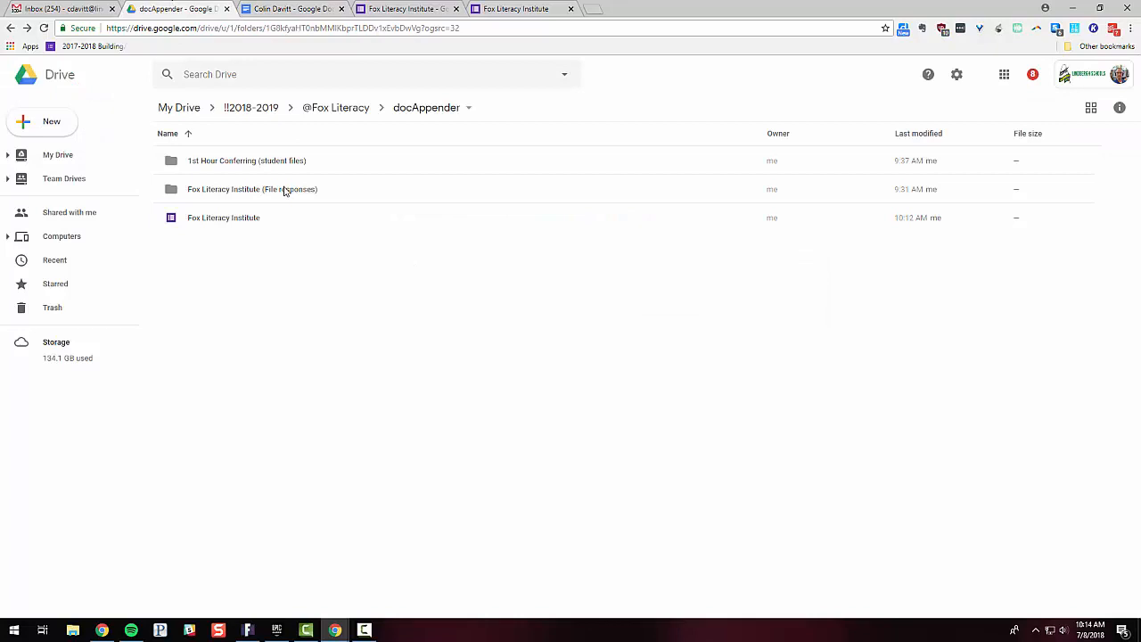
{"action": "left_click", "coordinate": [239, 198]}
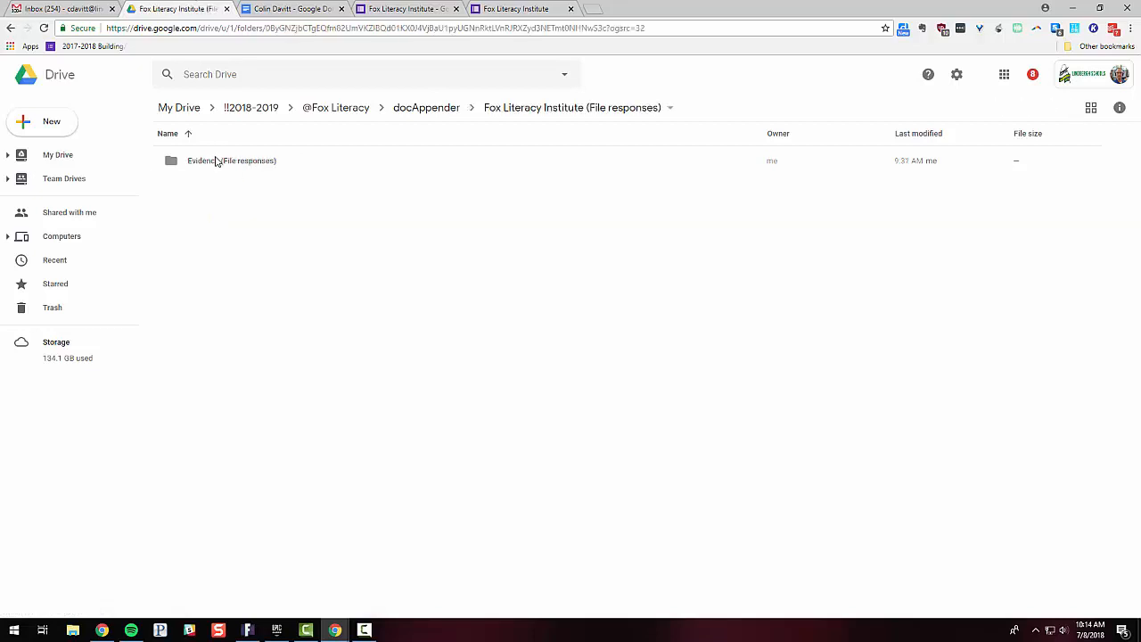
{"action": "double_click", "coordinate": [215, 160]}
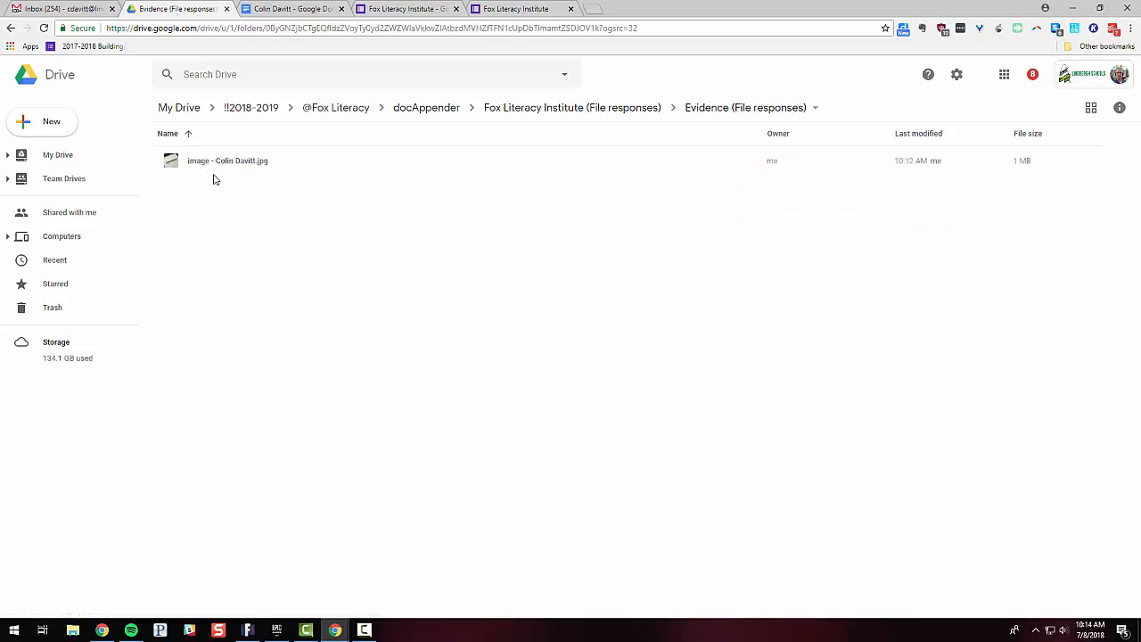
{"action": "double_click", "coordinate": [243, 166]}
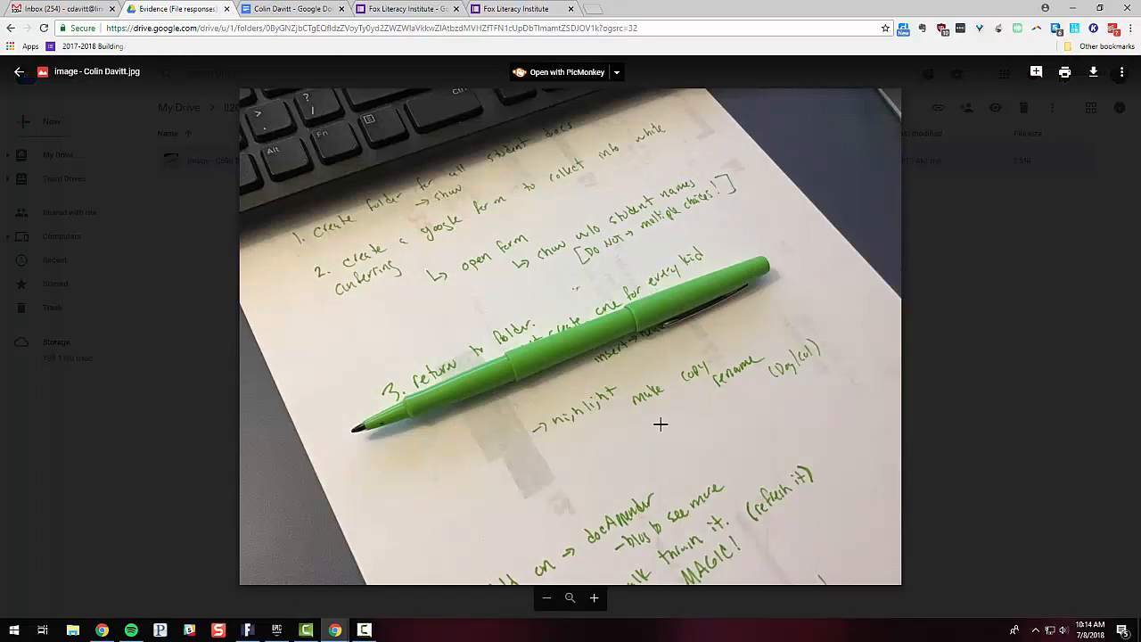
{"action": "left_click", "coordinate": [18, 71]}
{"action": "left_click", "coordinate": [319, 8]}
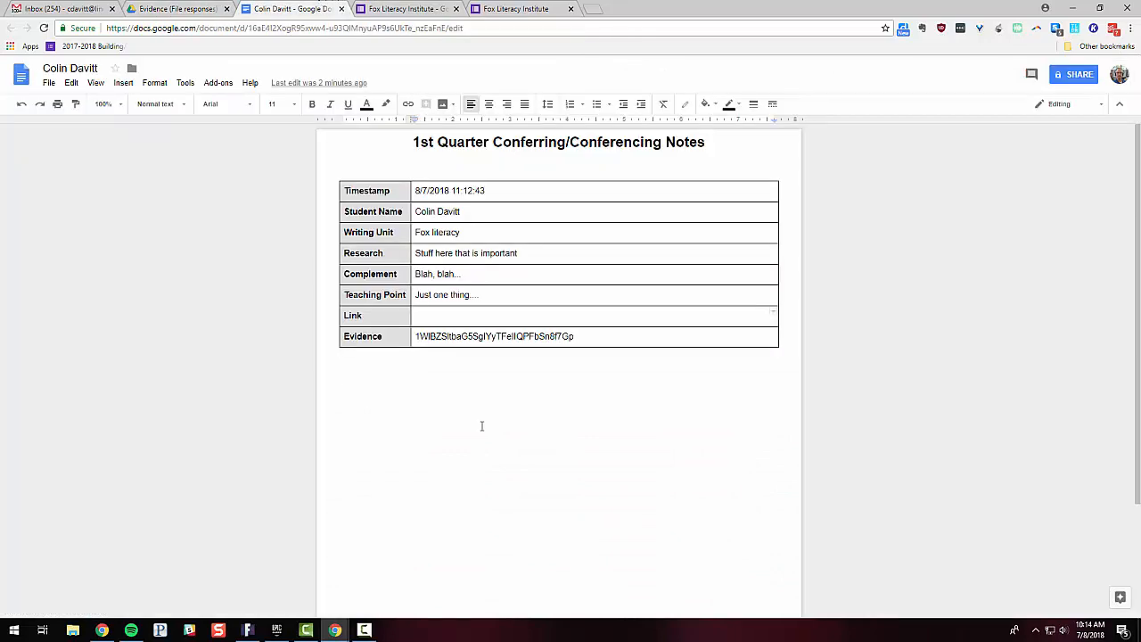